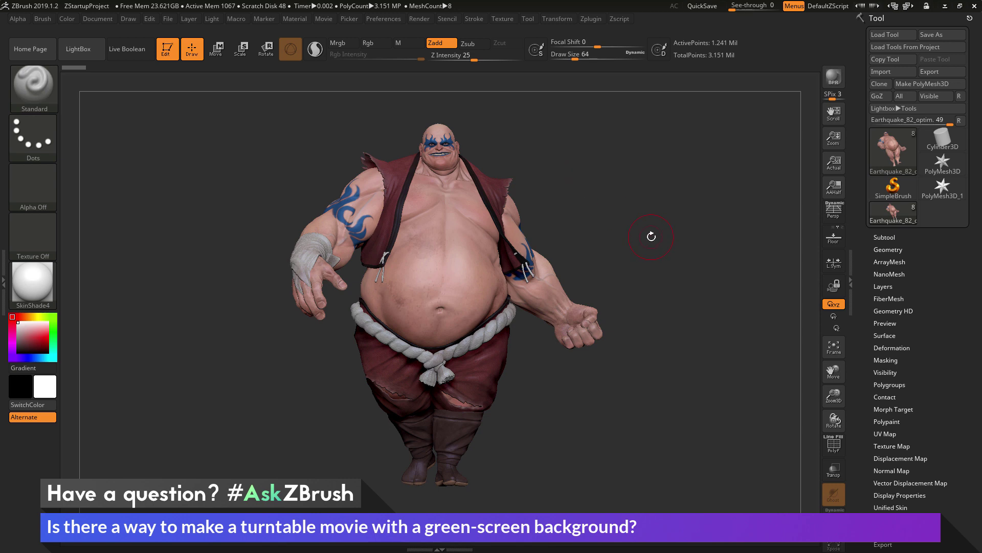
Step: Apply the current white main color as the document background
{"action": "left_click_drag", "start_coordinate": [697, 245], "coordinate": [644, 215]}
{"action": "left_click", "coordinate": [98, 20]}
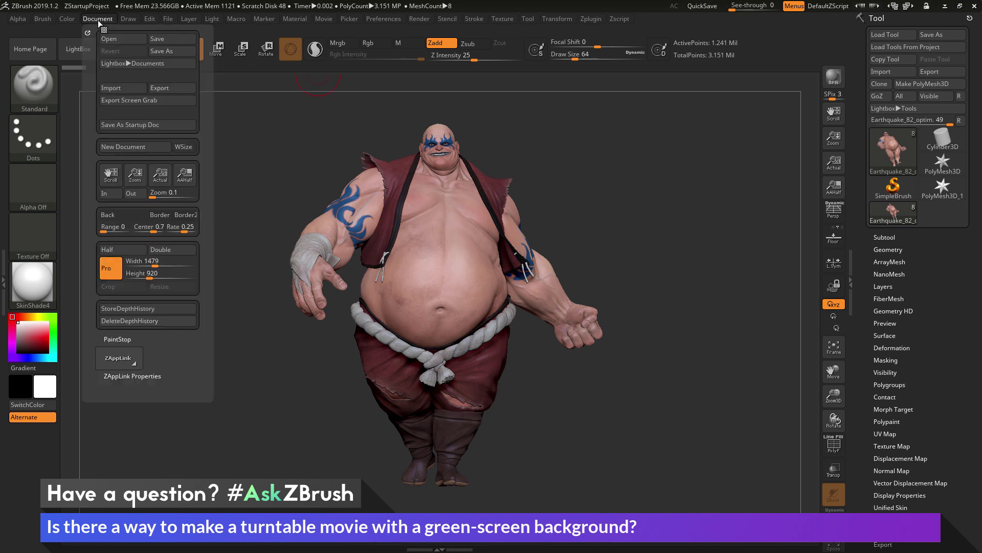
{"action": "left_click", "coordinate": [118, 215]}
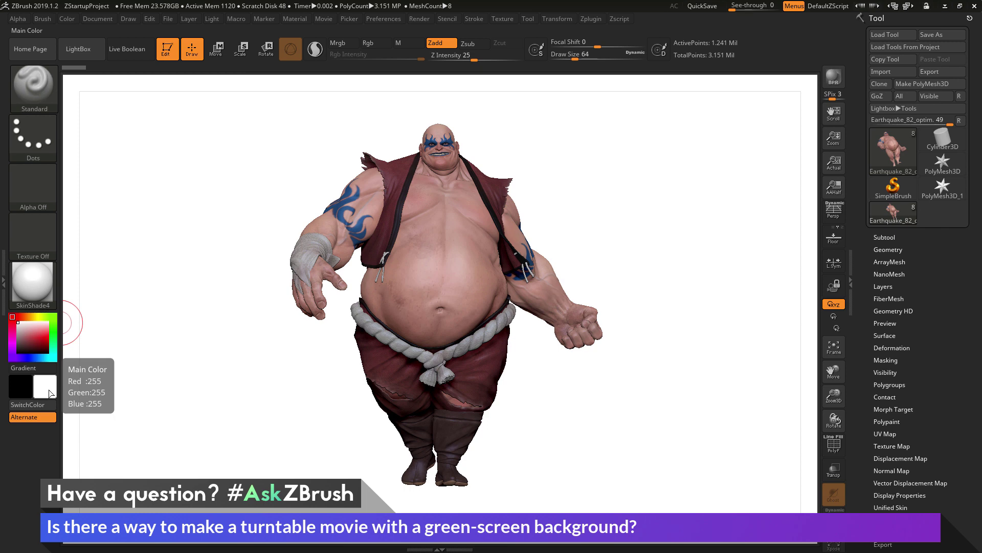
Step: Pick yellow as the main color and apply it as the document background
{"action": "left_click", "coordinate": [97, 19]}
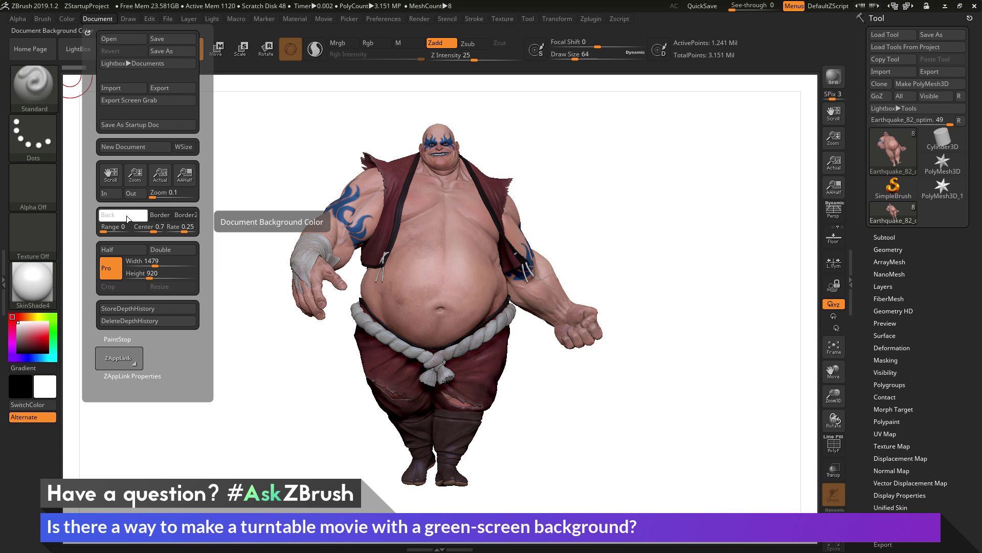
{"action": "left_click_drag", "start_coordinate": [125, 218], "coordinate": [37, 316]}
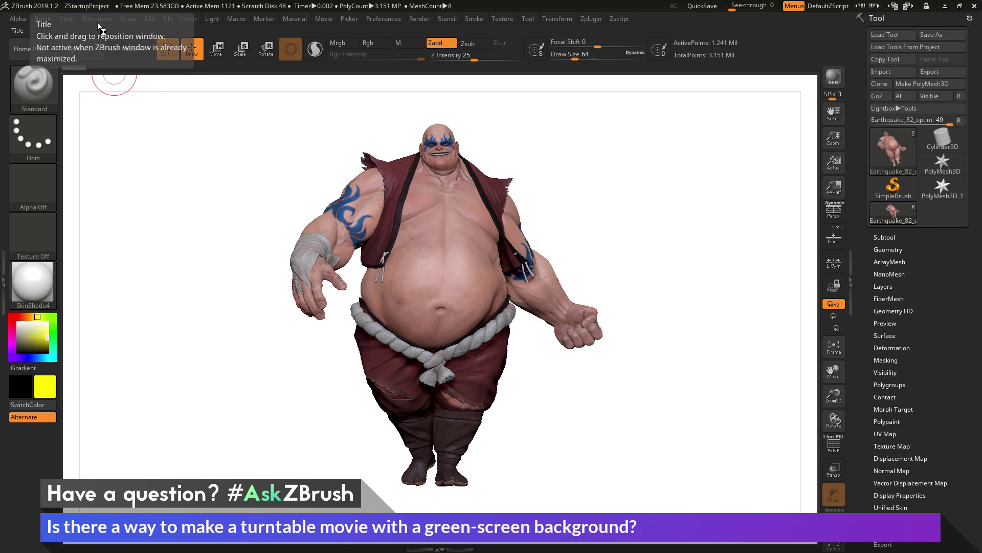
{"action": "left_click", "coordinate": [98, 20]}
{"action": "left_click", "coordinate": [125, 217]}
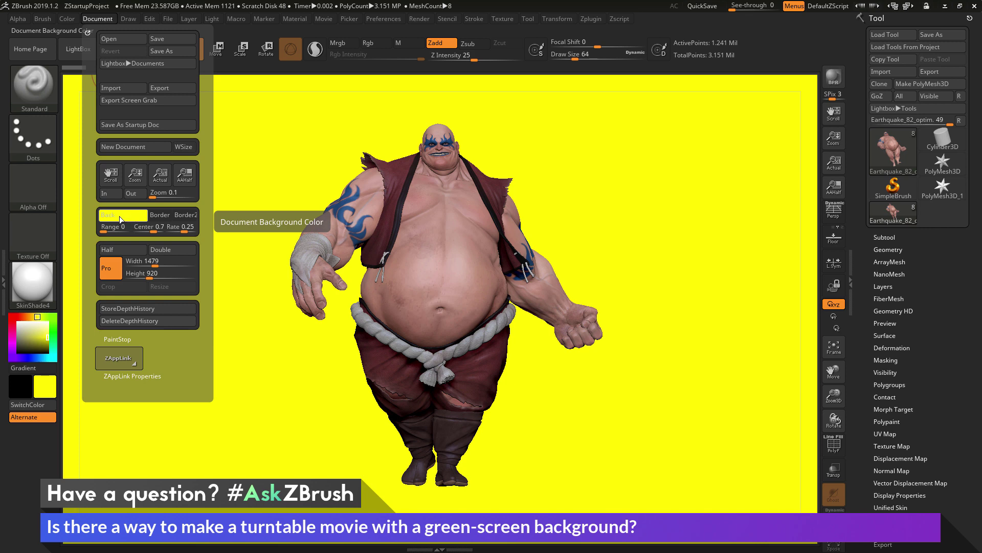
{"action": "mouse_move", "coordinate": [119, 216]}
{"action": "left_mouse_down"}
{"action": "mouse_move", "coordinate": [205, 215]}
{"action": "mouse_move", "coordinate": [234, 200]}
{"action": "mouse_move", "coordinate": [237, 225]}
{"action": "mouse_move", "coordinate": [298, 230]}
{"action": "mouse_move", "coordinate": [401, 214]}
{"action": "mouse_move", "coordinate": [430, 271]}
{"action": "mouse_move", "coordinate": [532, 148]}
{"action": "mouse_move", "coordinate": [515, 67]}
{"action": "mouse_move", "coordinate": [452, 72]}
{"action": "mouse_move", "coordinate": [399, 215]}
{"action": "mouse_move", "coordinate": [358, 205]}
{"action": "mouse_move", "coordinate": [54, 384]}
{"action": "mouse_move", "coordinate": [50, 321]}
{"action": "mouse_move", "coordinate": [33, 286]}
{"action": "mouse_move", "coordinate": [93, 255]}
{"action": "mouse_move", "coordinate": [121, 220]}
{"action": "left_mouse_up"}
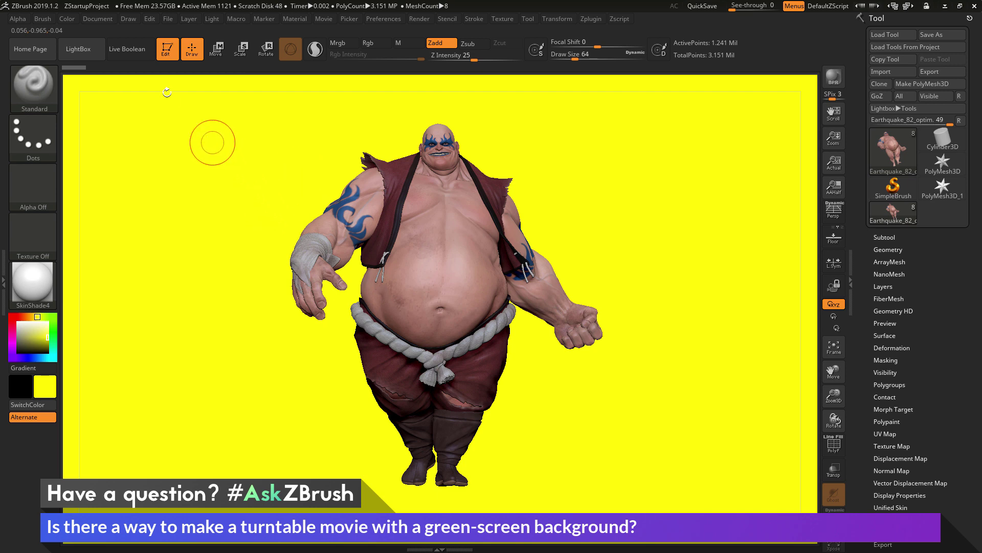
Step: Set the main color to pure green (R 0, G 255, B 0) and apply it as the document background
{"action": "left_click", "coordinate": [67, 19]}
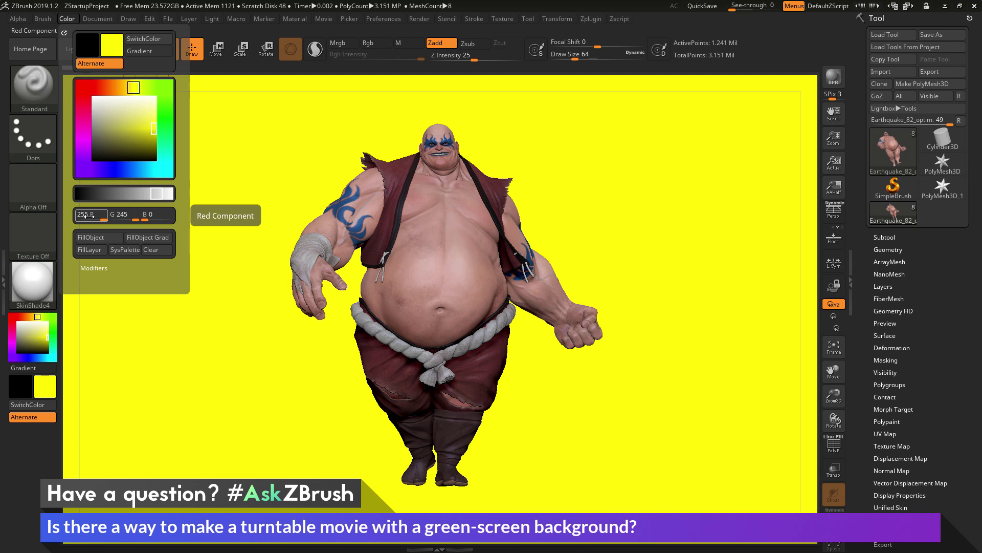
{"action": "left_click_drag", "start_coordinate": [102, 218], "coordinate": [140, 219]}
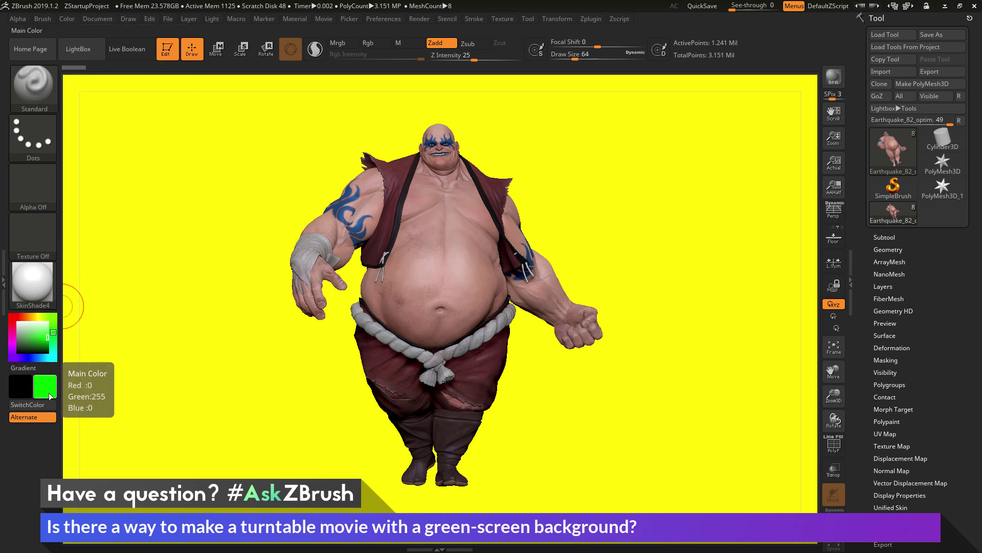
{"action": "left_click", "coordinate": [108, 20]}
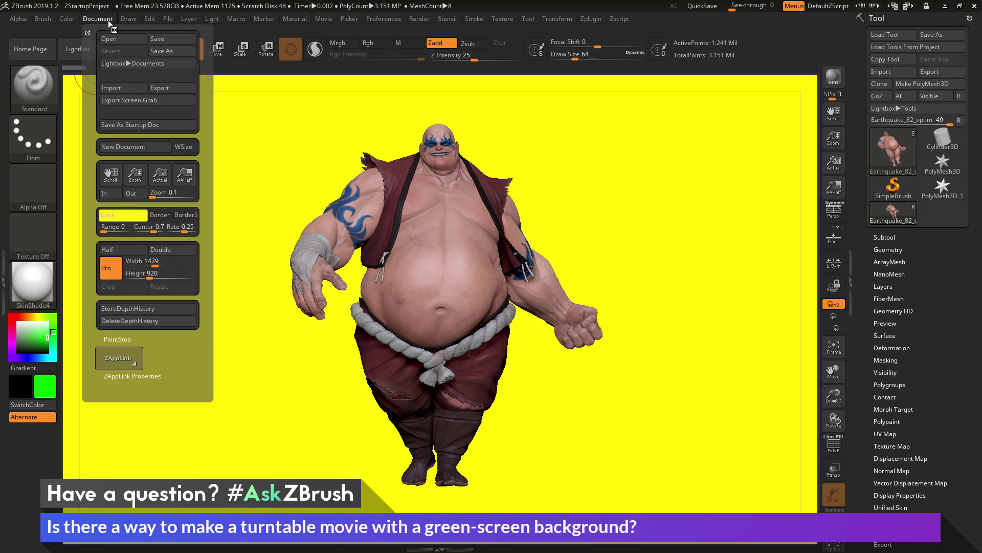
{"action": "left_click", "coordinate": [130, 216]}
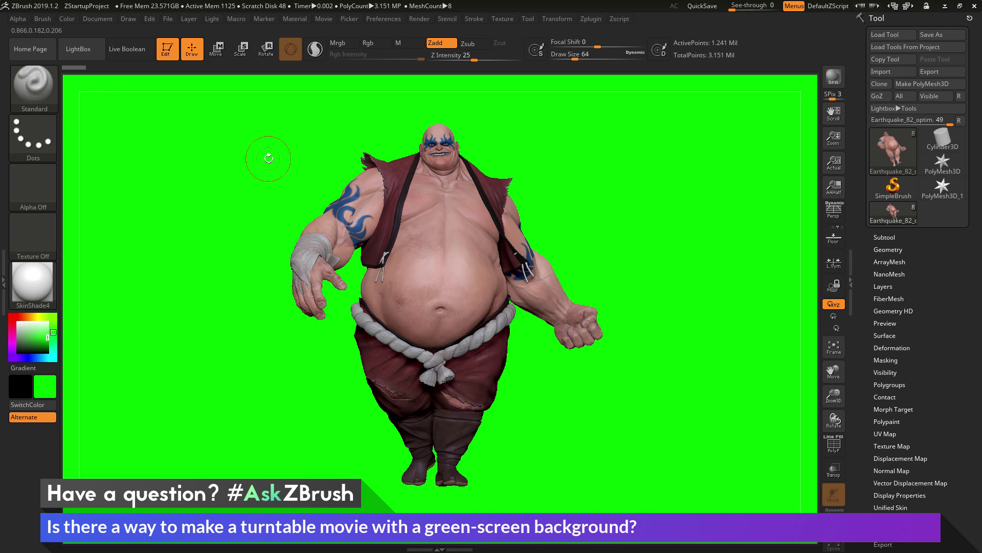
Step: Dock the Movie palette beside the canvas and set movie capture to the document area (Doc)
{"action": "left_click", "coordinate": [324, 18]}
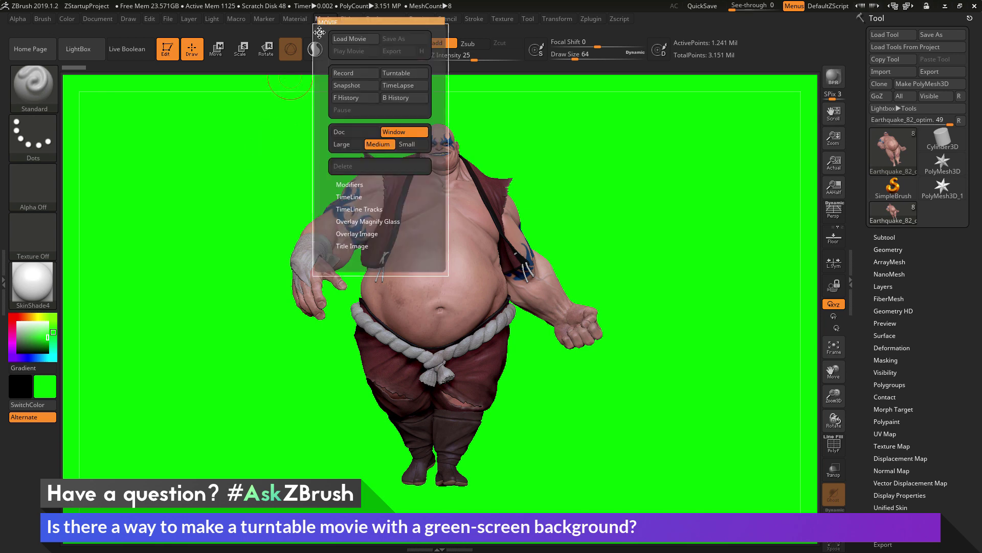
{"action": "left_click", "coordinate": [320, 32]}
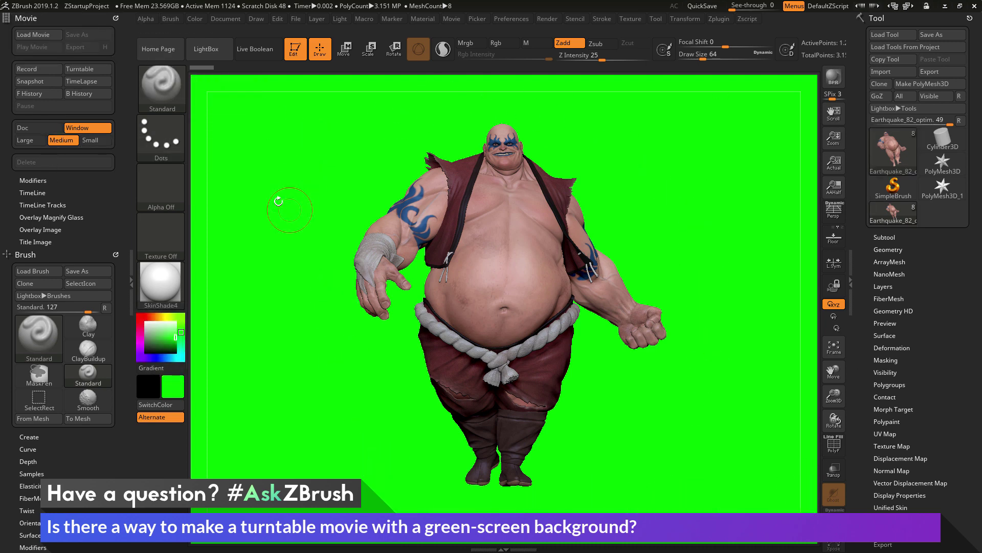
{"action": "left_click", "coordinate": [38, 128]}
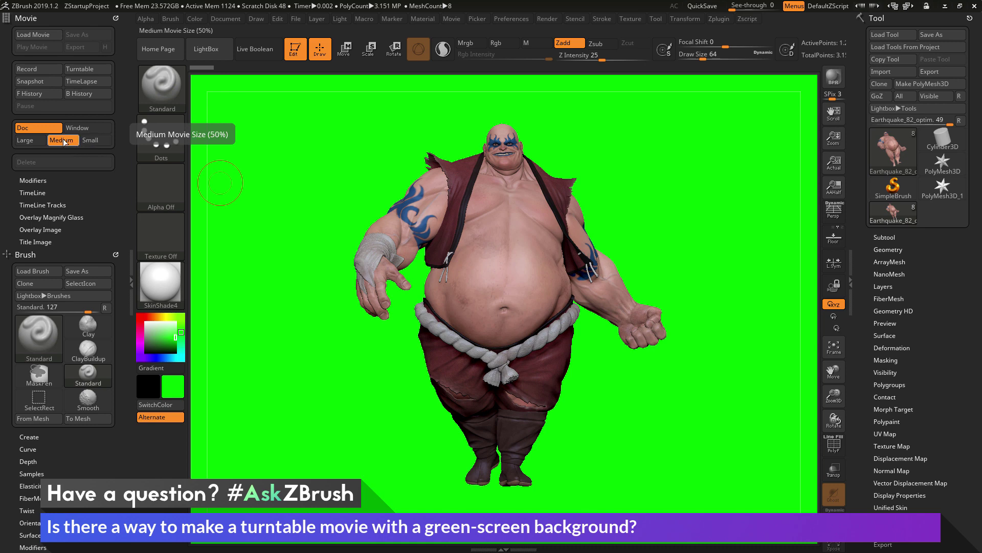
Step: Set the movie title image's FadeIn Time and FadeOut Time to 0
{"action": "left_click", "coordinate": [44, 242]}
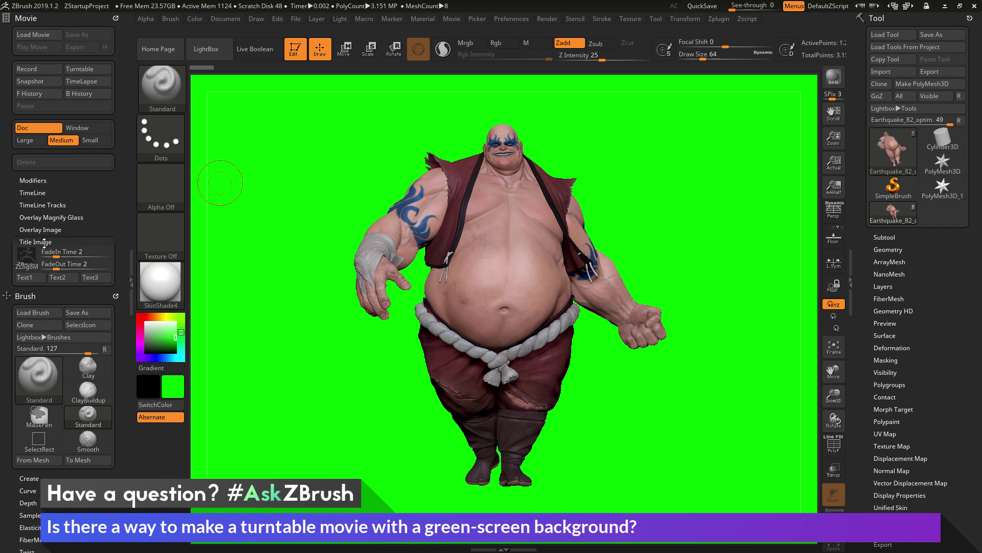
{"action": "left_click", "coordinate": [47, 252]}
{"action": "type", "text": "0"}
{"action": "key", "text": "Return"}
{"action": "left_click", "coordinate": [42, 264]}
{"action": "type", "text": "0"}
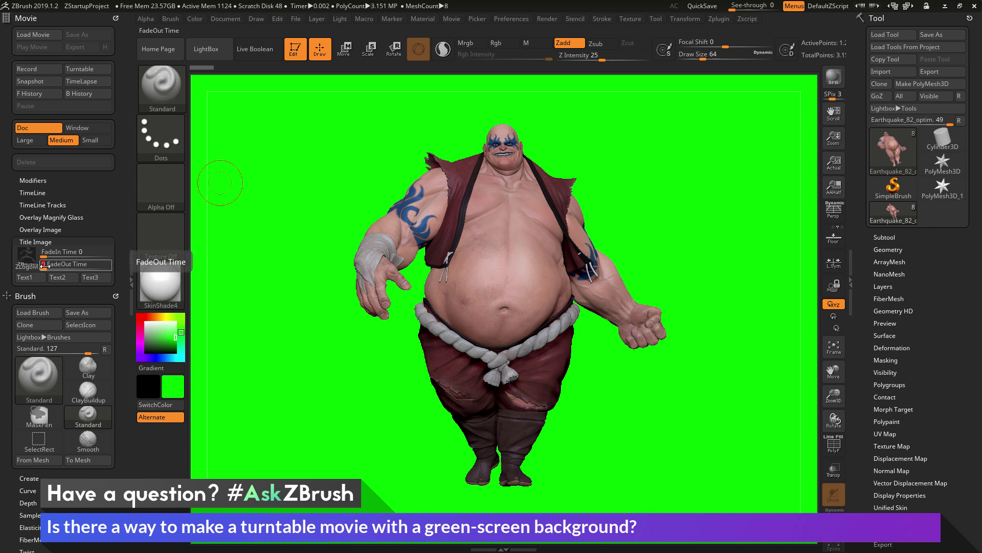
Step: Set the movie overlay image's opacity to 0
{"action": "left_click", "coordinate": [48, 229]}
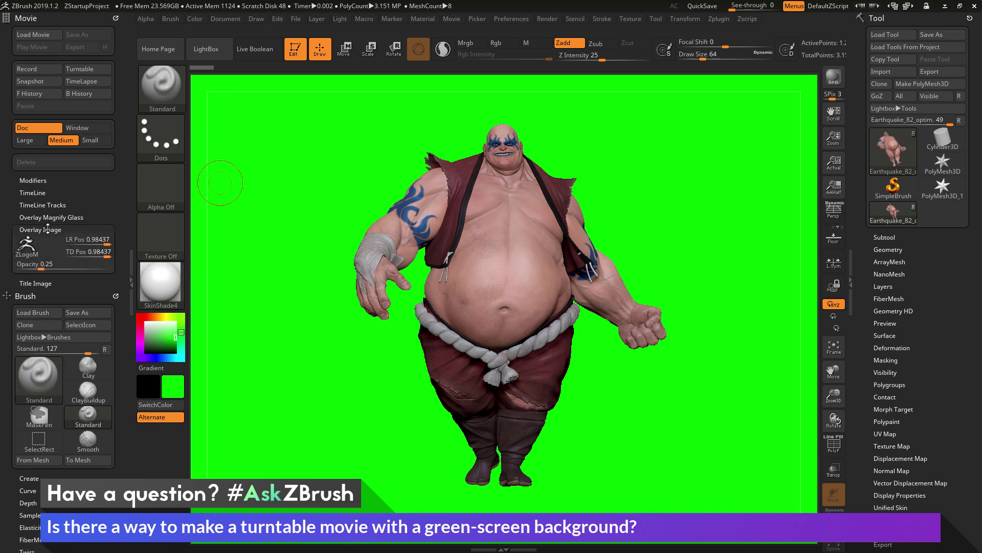
{"action": "type", "text": "0"}
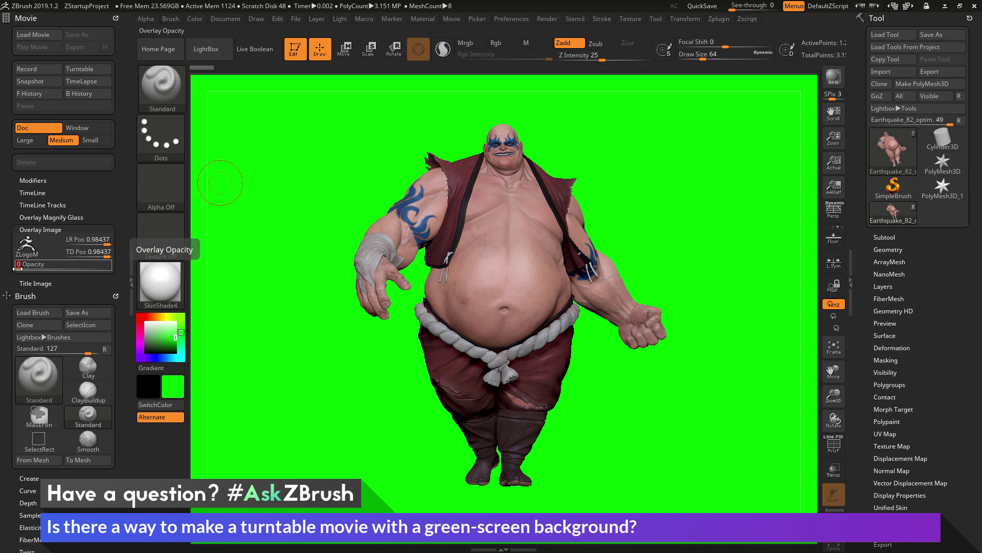
{"action": "key", "text": "Return"}
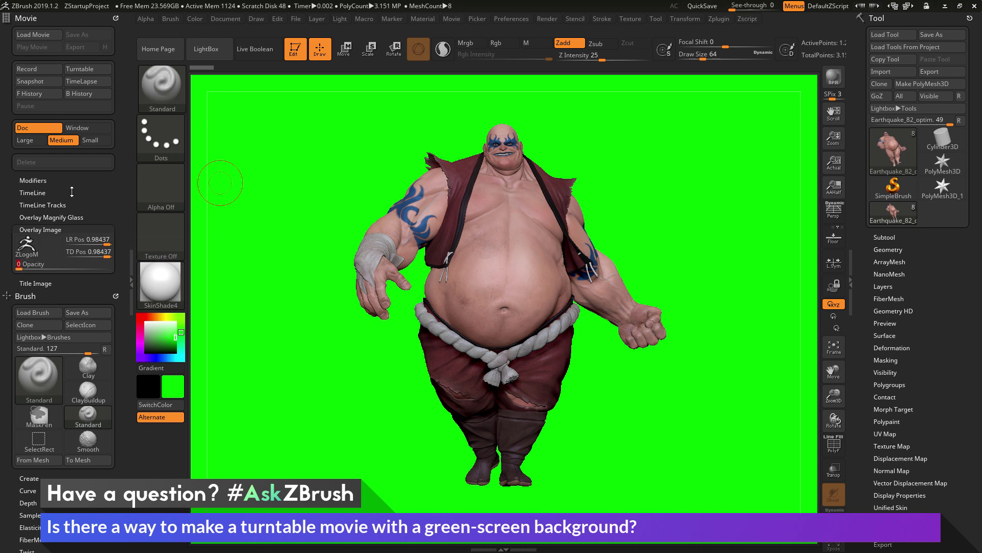
Step: Record a turntable movie of the character at Medium size and play it back
{"action": "mouse_move", "coordinate": [677, 169]}
{"action": "left_mouse_down"}
{"action": "mouse_move", "coordinate": [654, 177]}
{"action": "mouse_move", "coordinate": [674, 179]}
{"action": "left_mouse_up"}
{"action": "left_click", "coordinate": [85, 70]}
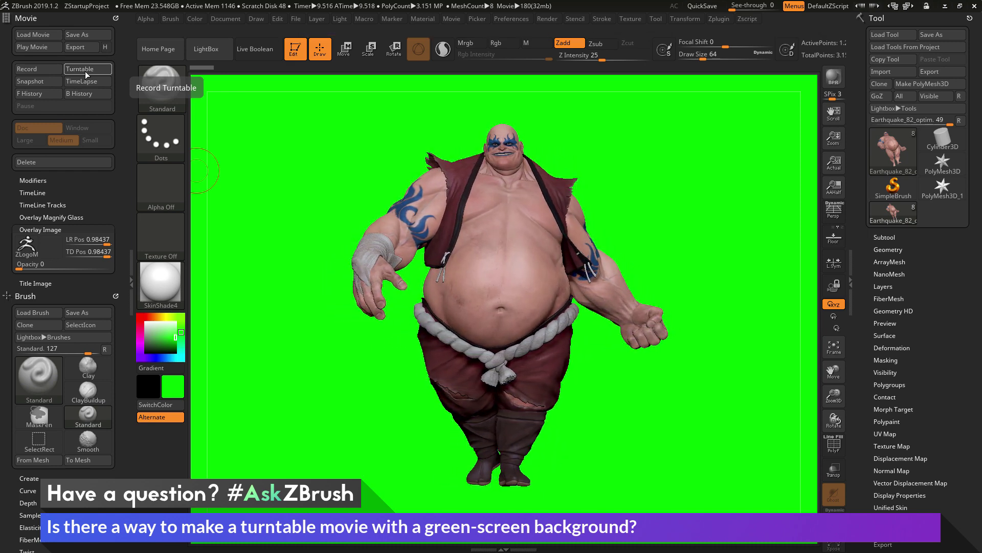
{"action": "left_click", "coordinate": [41, 49]}
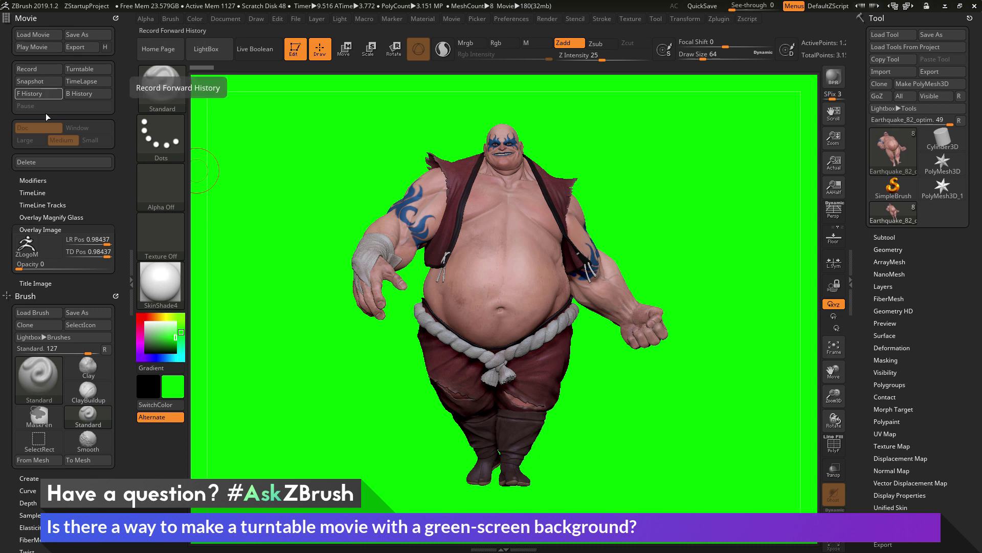
Step: Delete the recorded medium-size turntable movie without saving it
{"action": "left_click", "coordinate": [50, 160]}
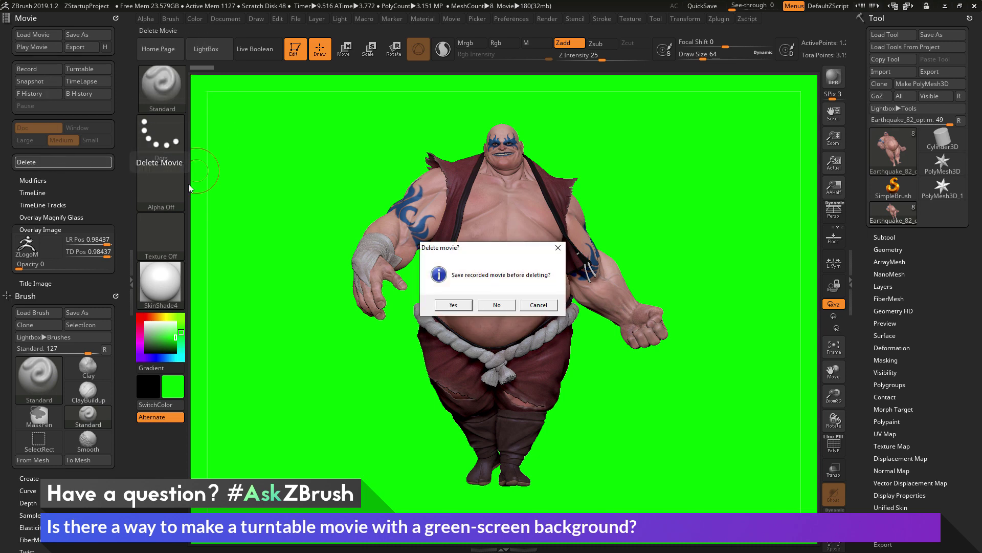
{"action": "left_click", "coordinate": [490, 306]}
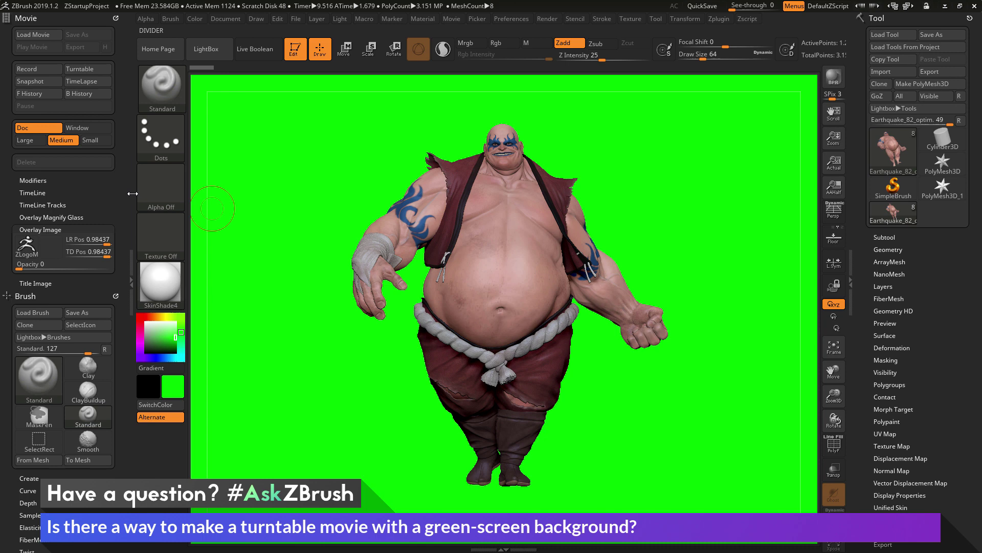
Step: Record a turntable movie at Large size and play it back
{"action": "left_click", "coordinate": [29, 141]}
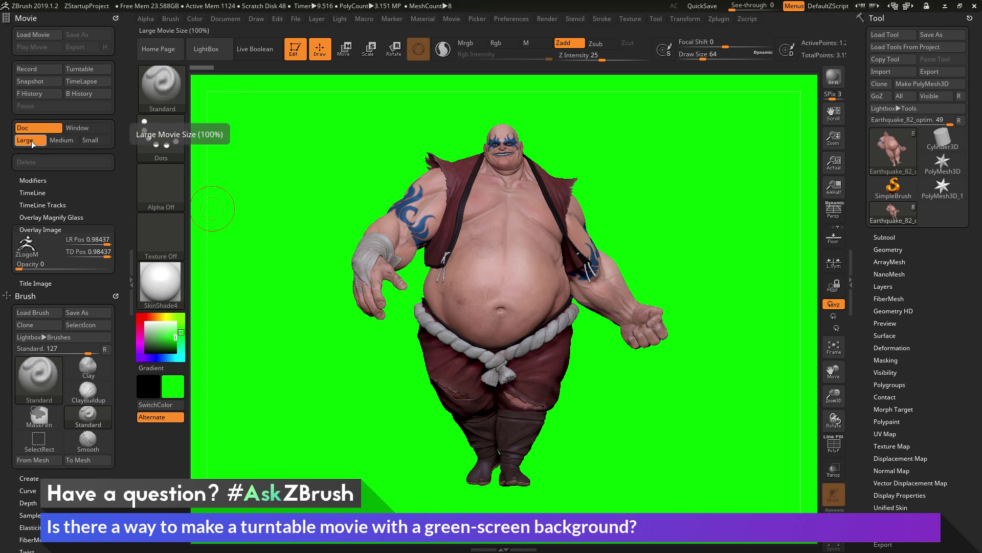
{"action": "left_click", "coordinate": [94, 69]}
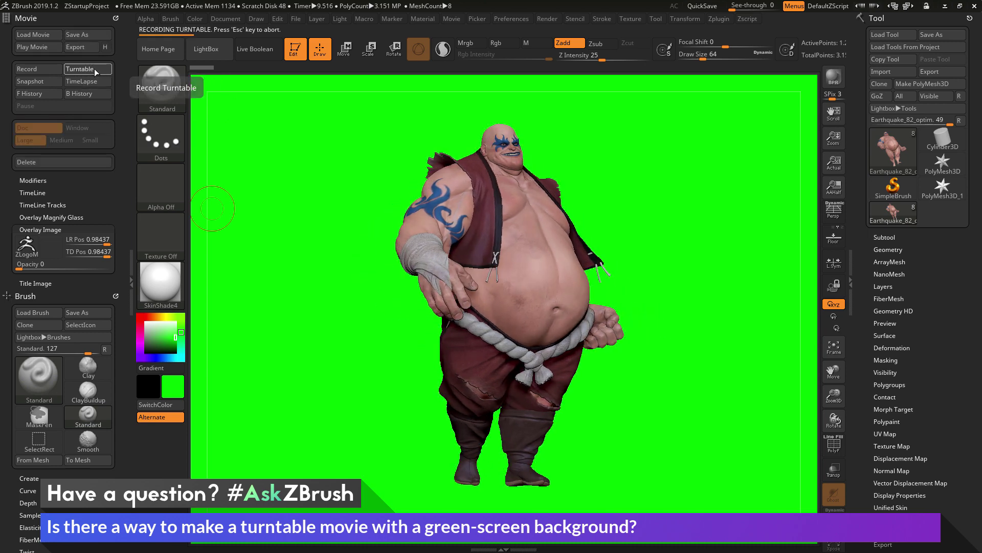
{"action": "left_click", "coordinate": [45, 48]}
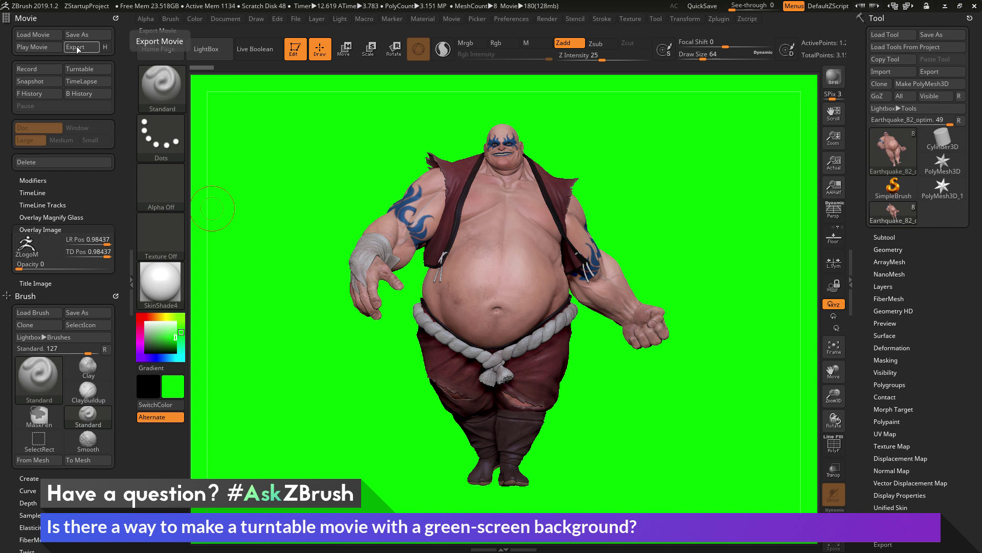
Step: Enable the H option for movie export and delete the large turntable movie without saving it
{"action": "left_click", "coordinate": [106, 49]}
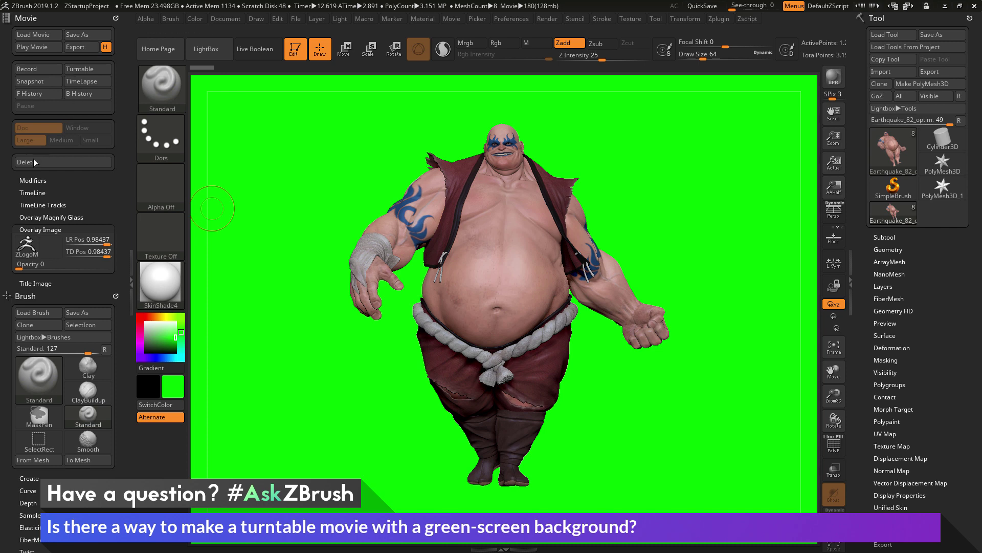
{"action": "left_click", "coordinate": [49, 161]}
{"action": "left_click", "coordinate": [484, 305]}
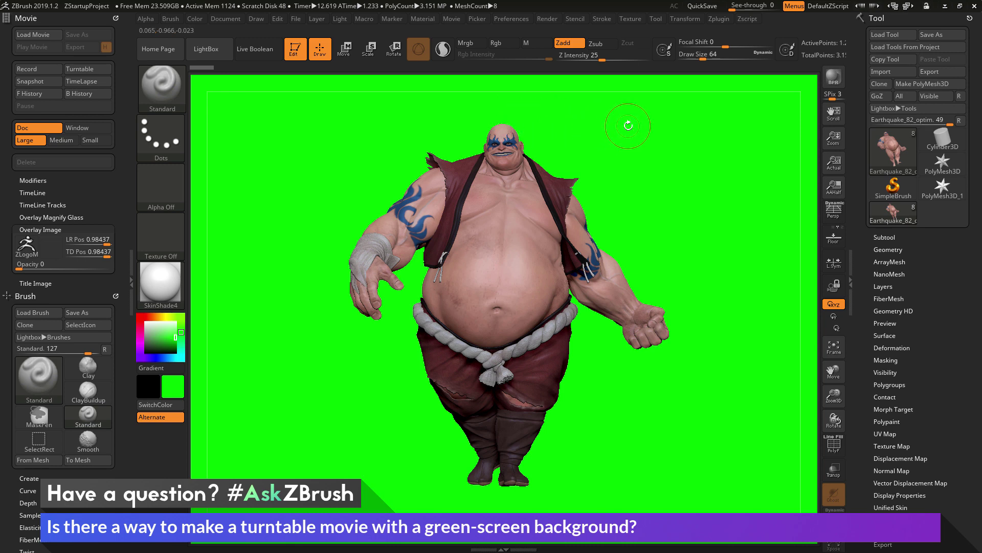
Step: Set the movie size to Medium and SPix to 0, with the character snapped to a straight front view
{"action": "left_click", "coordinate": [62, 141]}
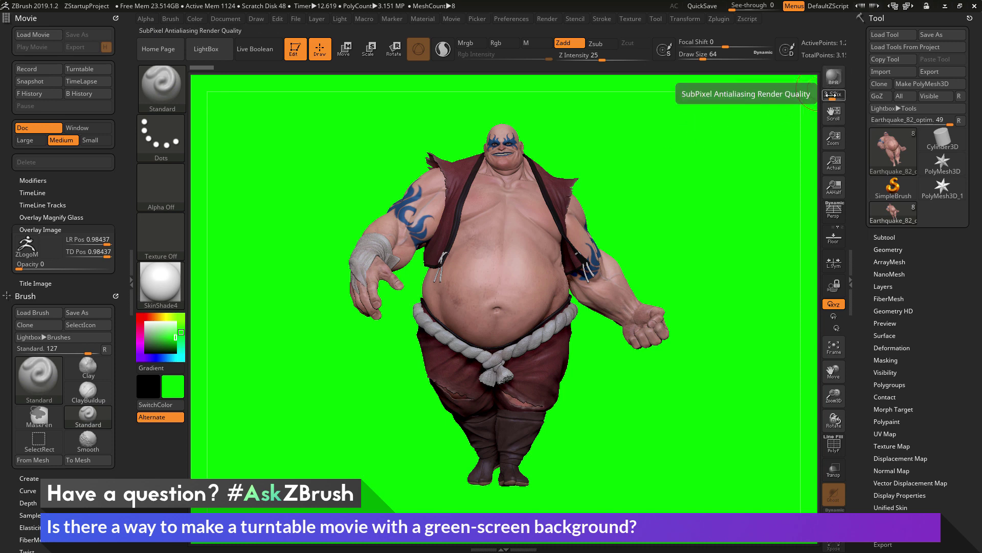
{"action": "left_click_drag", "start_coordinate": [831, 97], "coordinate": [828, 98]}
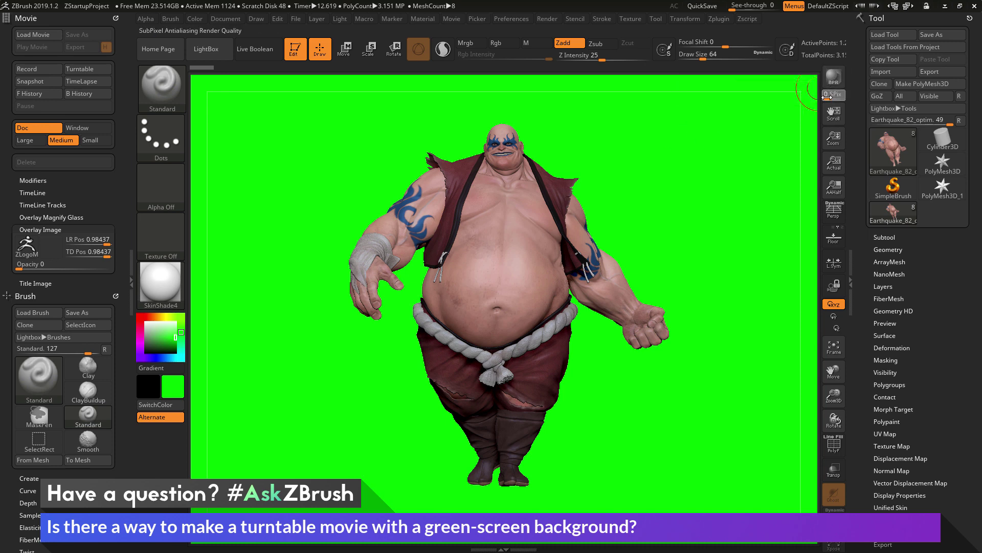
{"action": "left_click_drag", "start_coordinate": [673, 154], "coordinate": [633, 133], "text": "shift"}
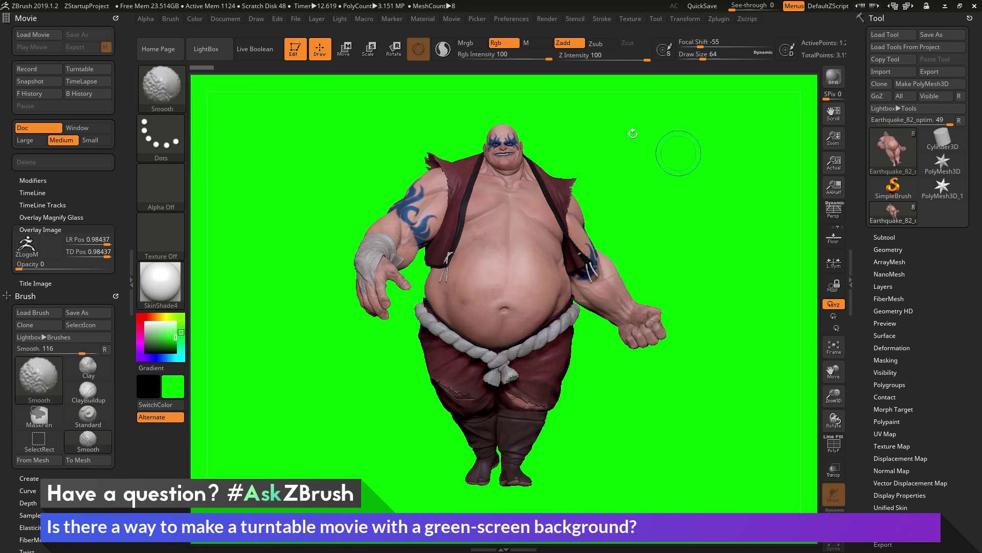
Step: Render the character with BPR, then record a BPR-rendered turntable movie and play it back
{"action": "key", "text": "shift+r"}
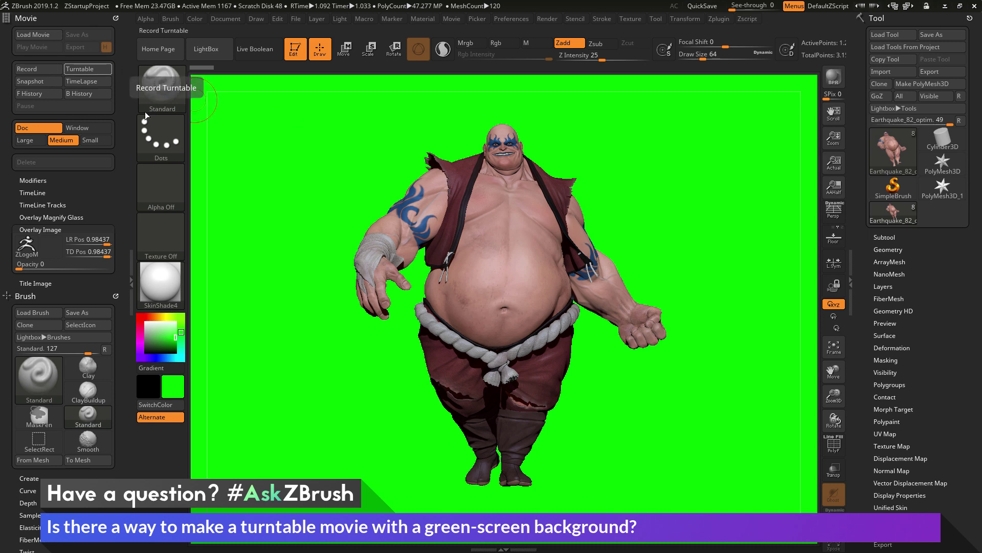
{"action": "left_click", "coordinate": [87, 71]}
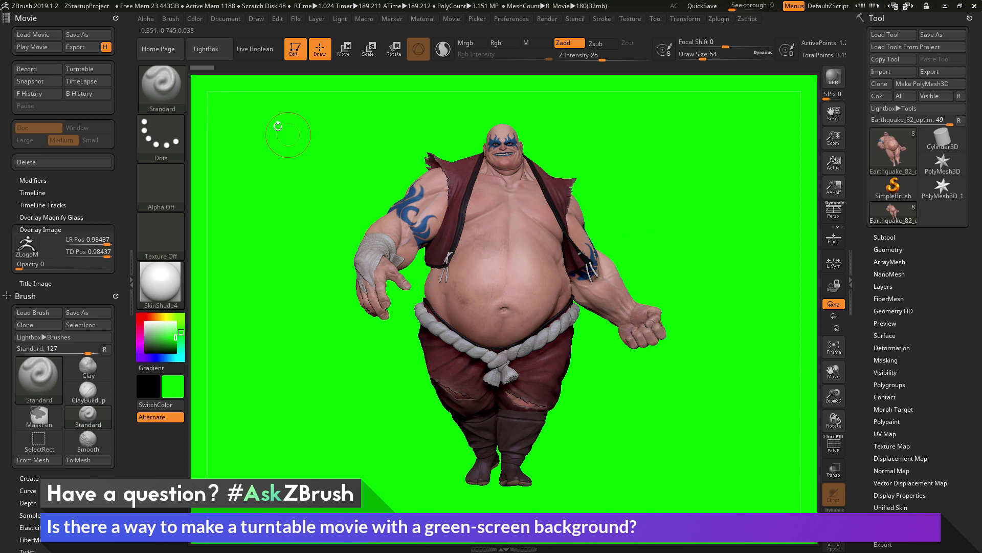
{"action": "left_click", "coordinate": [47, 48]}
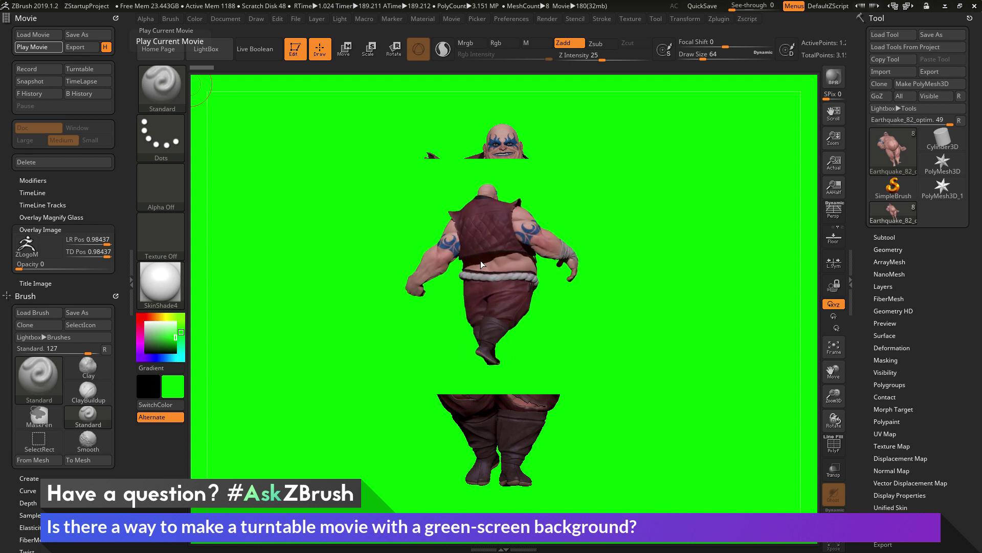
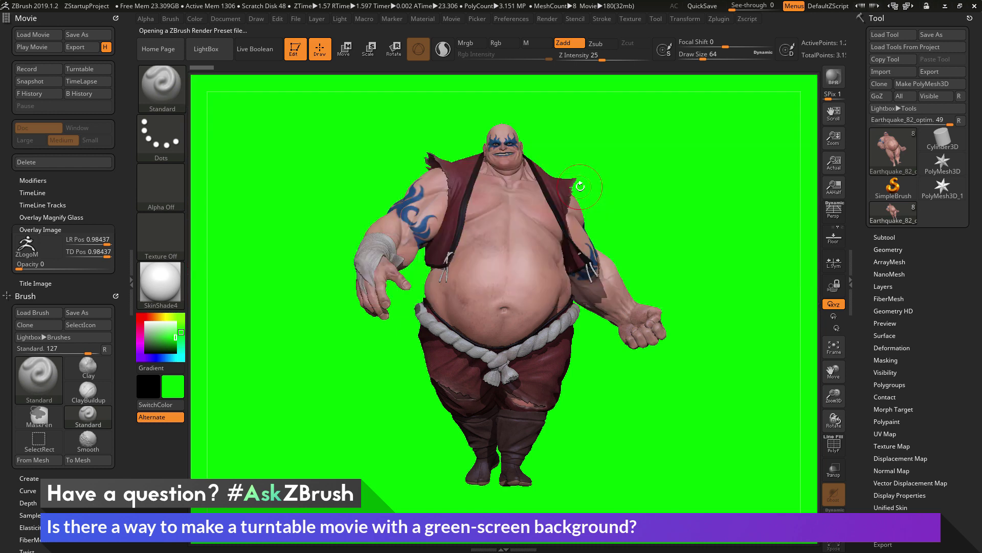
Step: Render the character with BPR using the newly loaded painterly render preset
{"action": "left_click", "coordinate": [834, 77]}
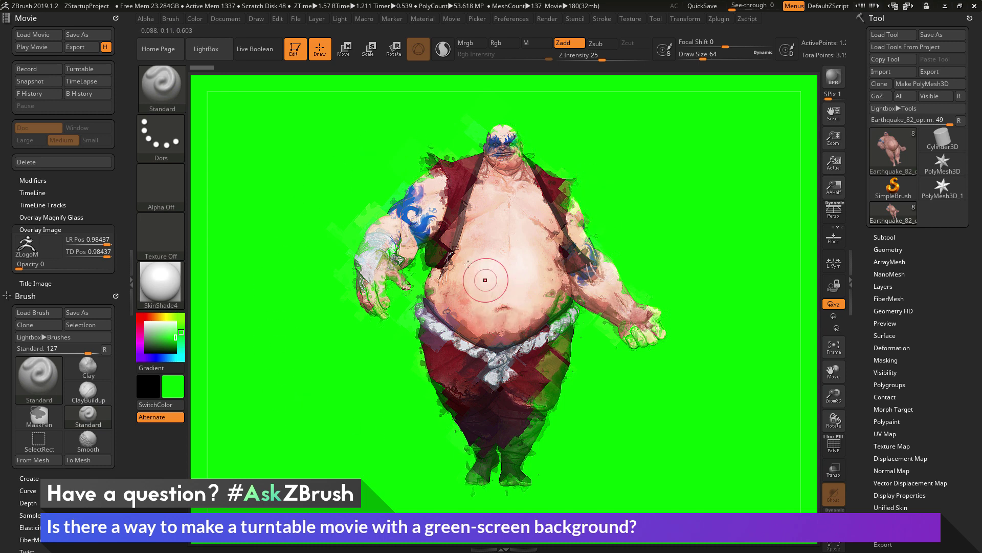
Step: Delete the recorded medium-size turntable movie without saving it and set the movie size to Large
{"action": "left_click", "coordinate": [53, 161]}
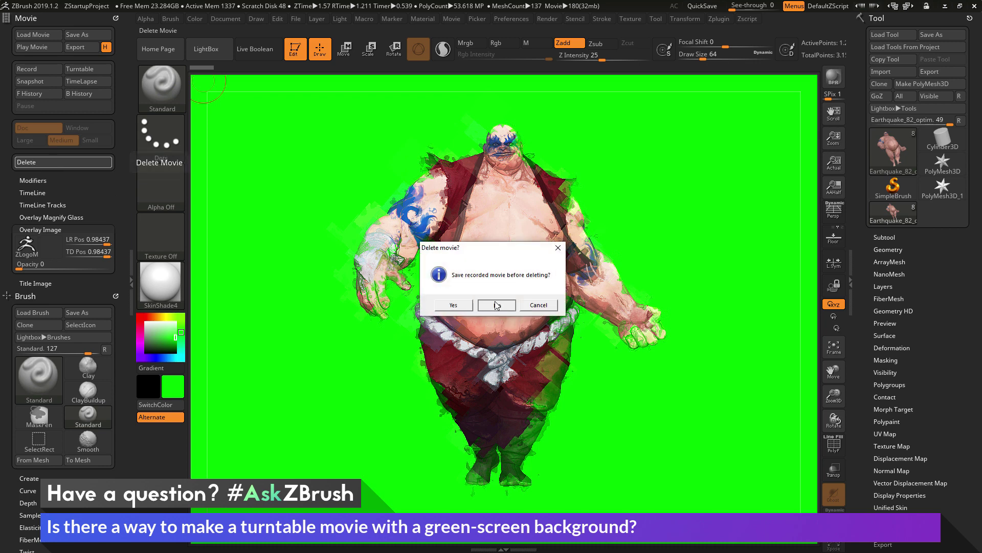
{"action": "left_click", "coordinate": [454, 304]}
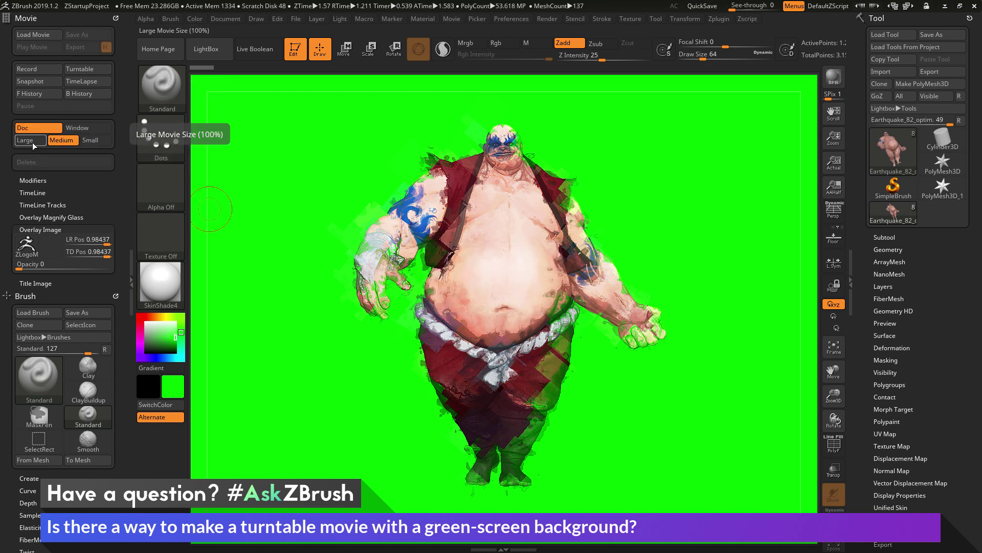
{"action": "left_click", "coordinate": [30, 142]}
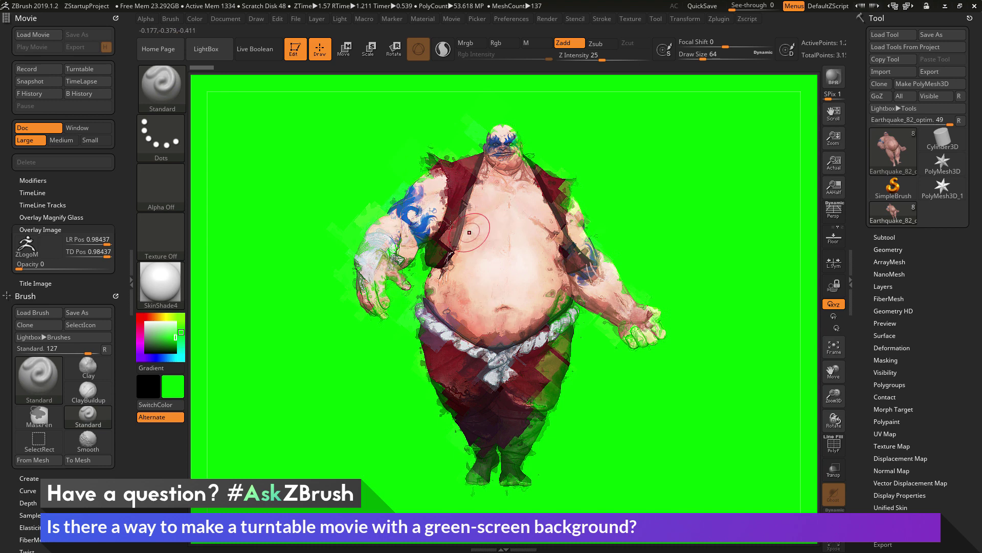
Step: Record a turntable movie of the character with the painterly BPR render and play it back
{"action": "left_click", "coordinate": [86, 69]}
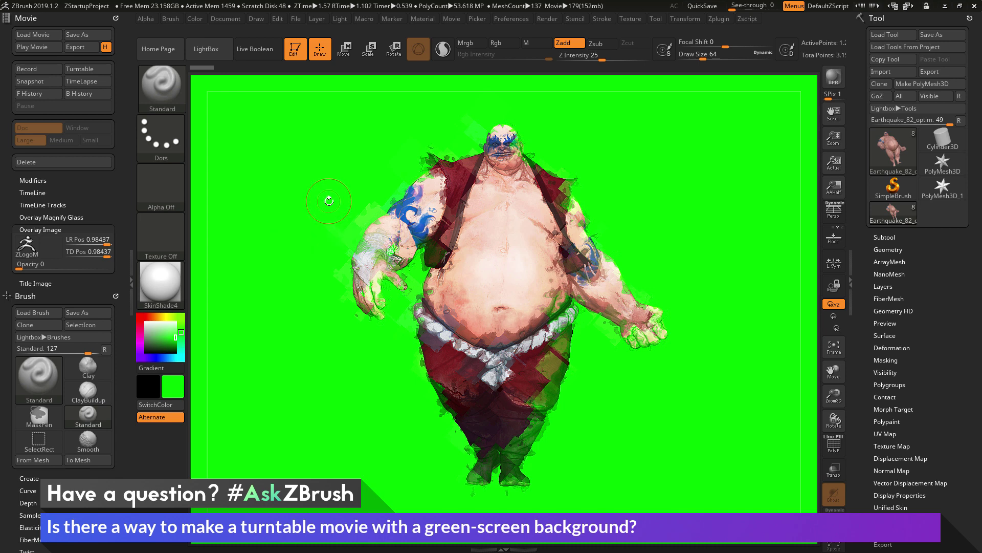
{"action": "left_click", "coordinate": [36, 50]}
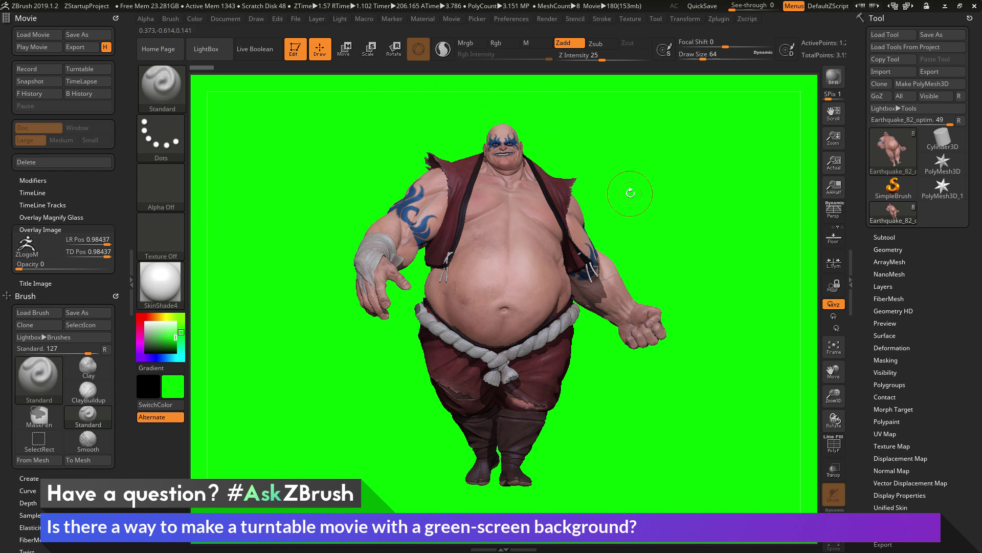
Step: Open the document settings that hold the canvas background colour
{"action": "left_click", "coordinate": [237, 19]}
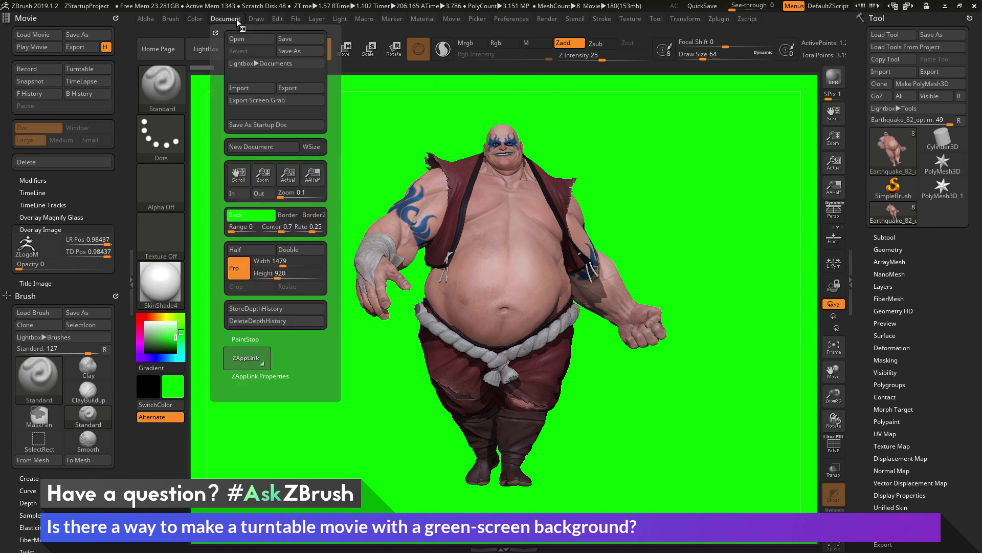